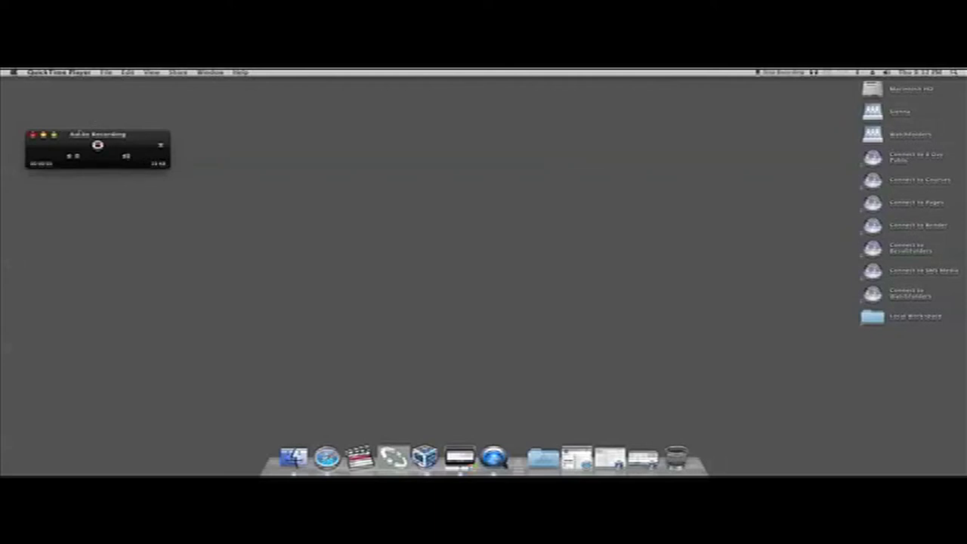
Minimize the QuickTime audio recording window and bring back the ENPS virtual machine window.
click(43, 135)
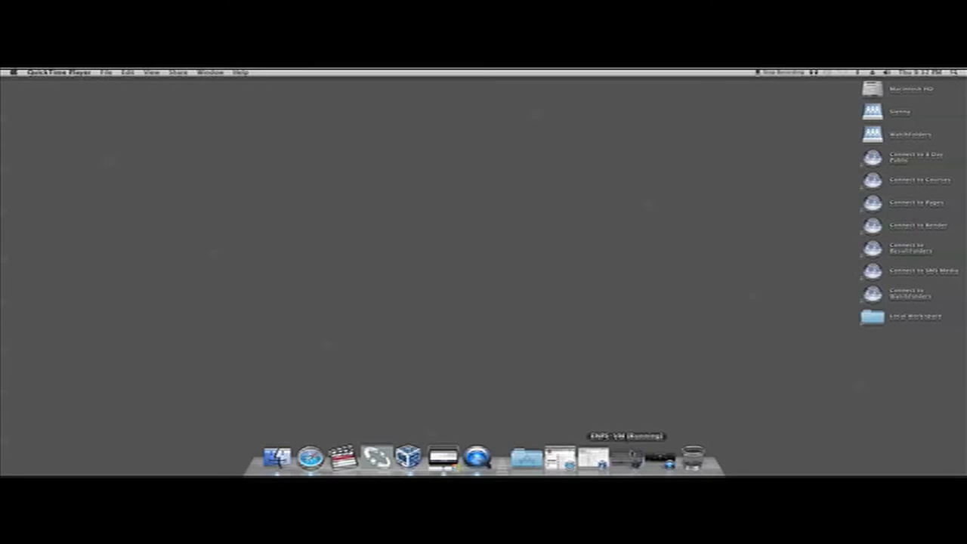
click(625, 457)
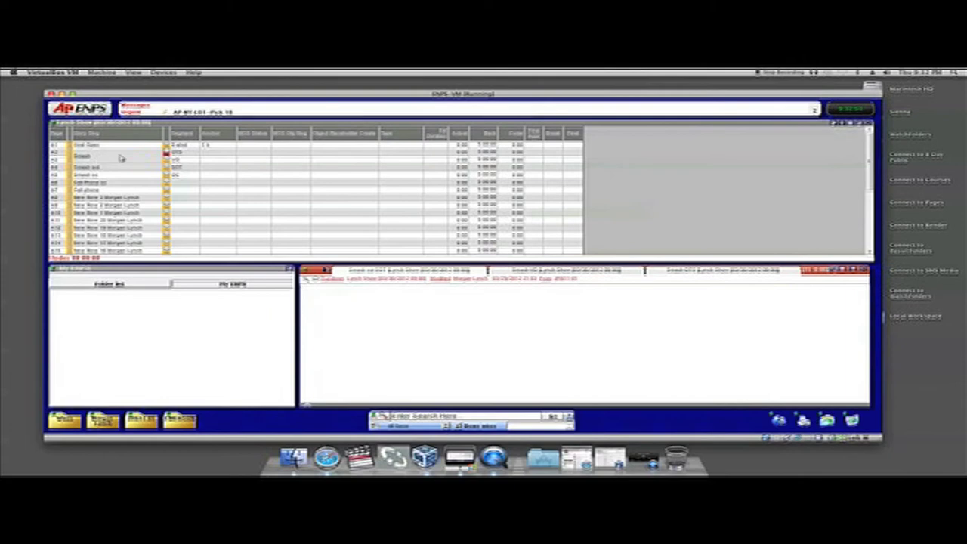
Open the Smash story's script from the ENPS rundown.
double_click(180, 154)
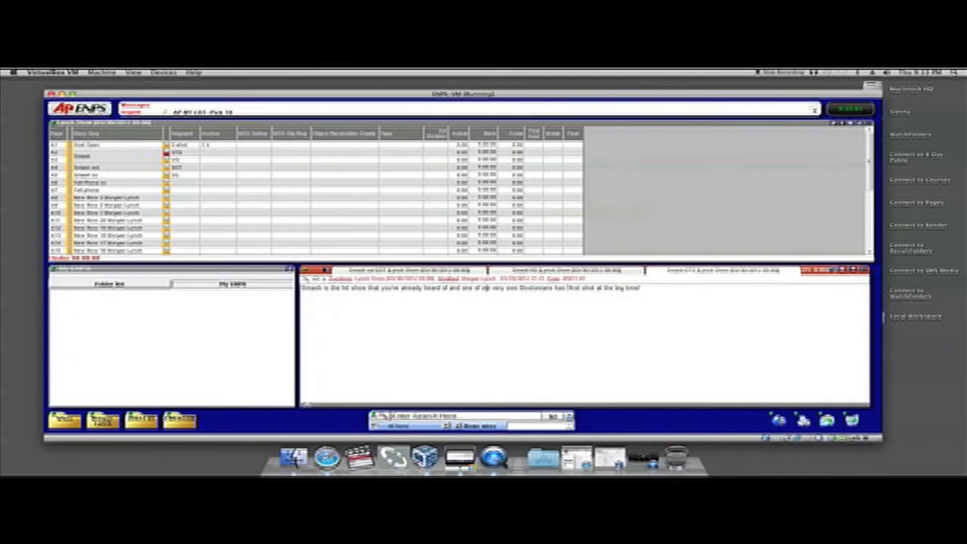
Place the cursor just before 'first shot' in the Smash story's script.
click(539, 285)
text(hit)
key(super+s)
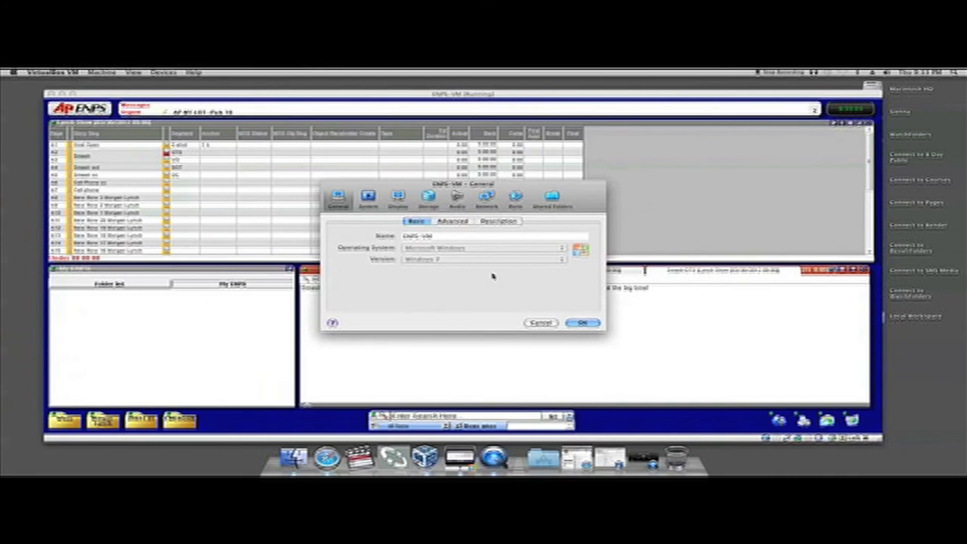
click(582, 323)
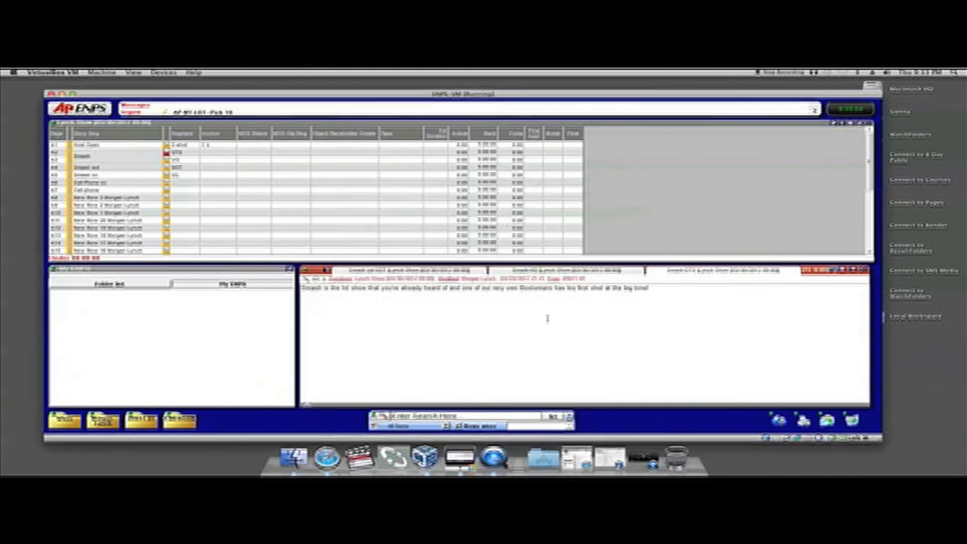